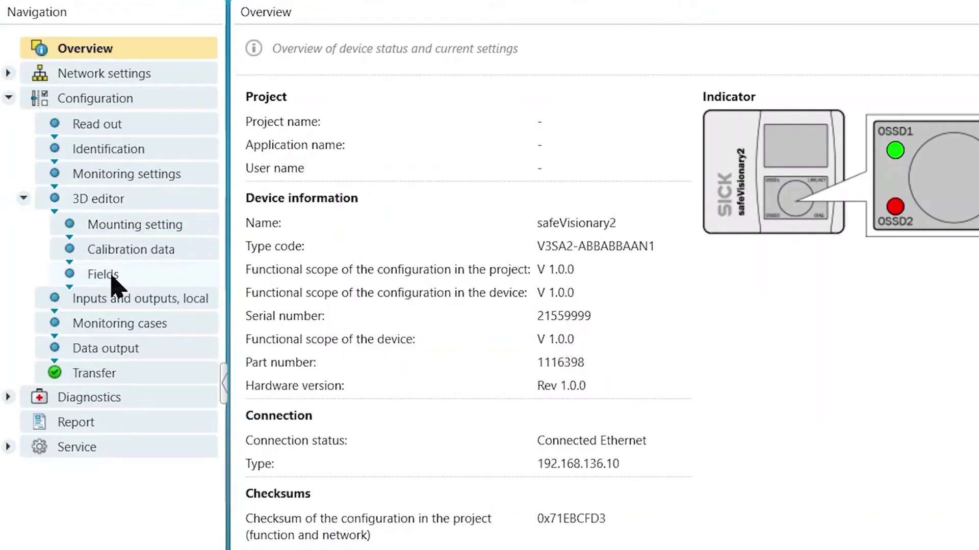
Step: Review the device's Ethernet IP address settings and the configuration read-out pages
click(104, 270)
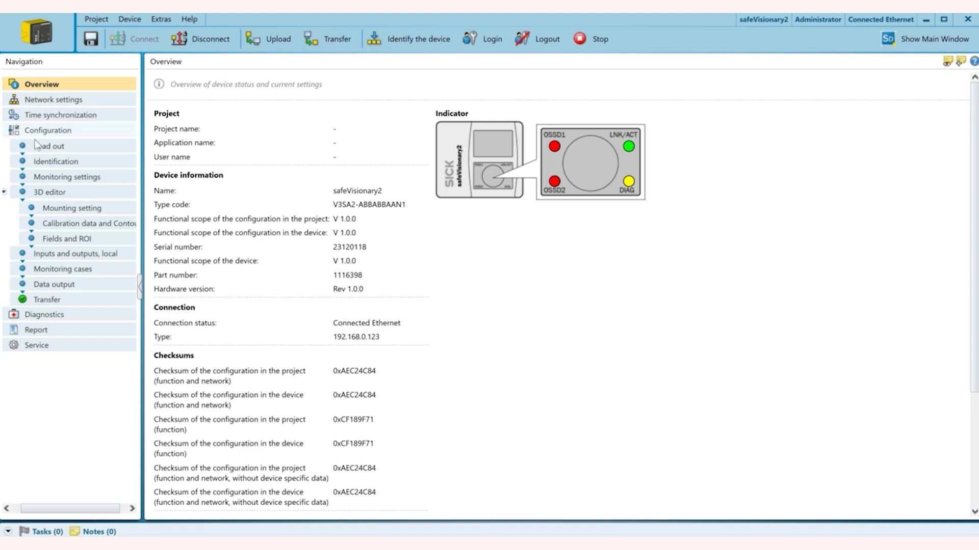
click(64, 101)
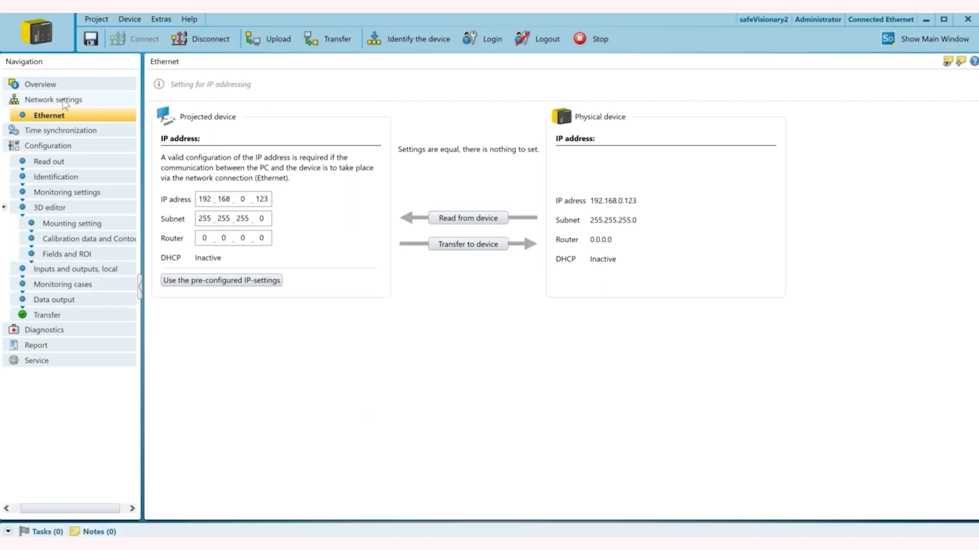
click(58, 148)
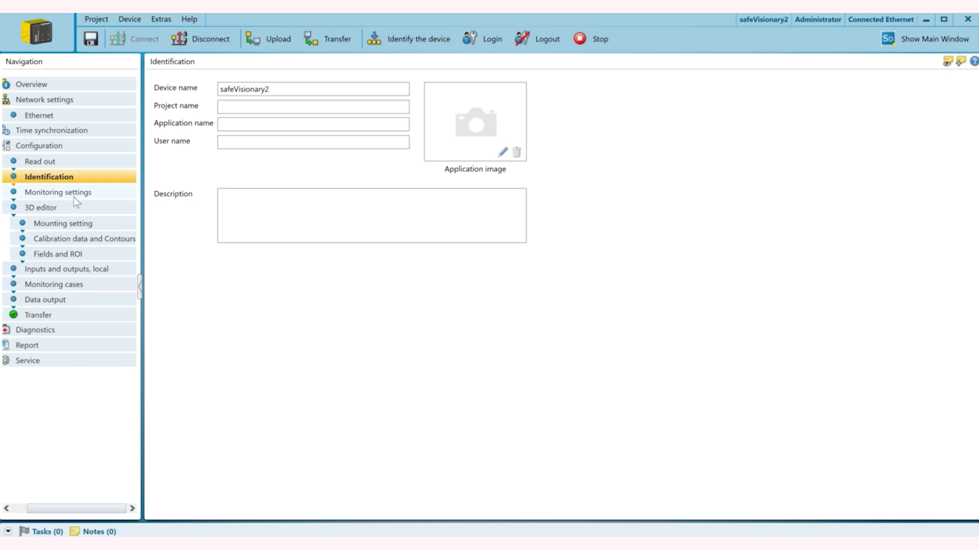
click(74, 197)
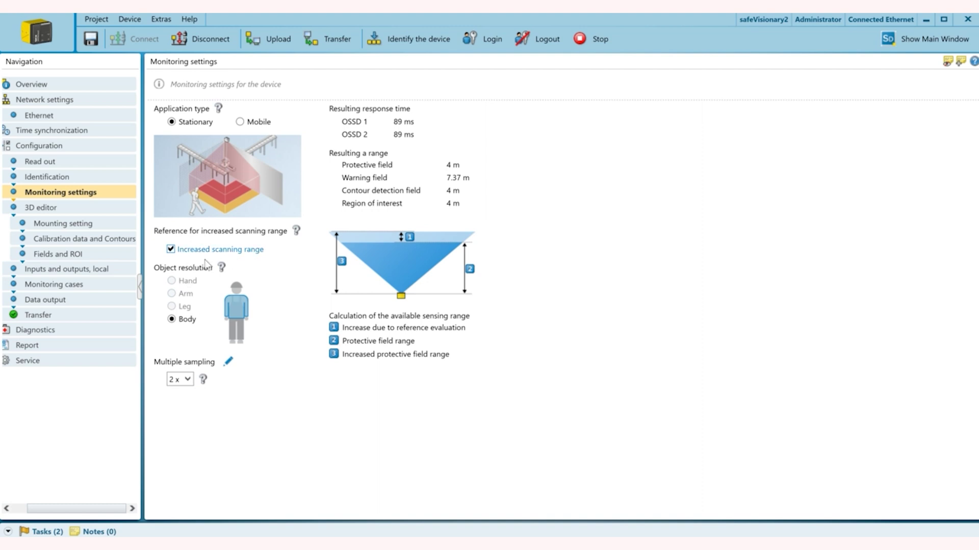
Step: Turn off increased scanning range, choose Hand object resolution, and keep multiple sampling at 2 x
click(171, 250)
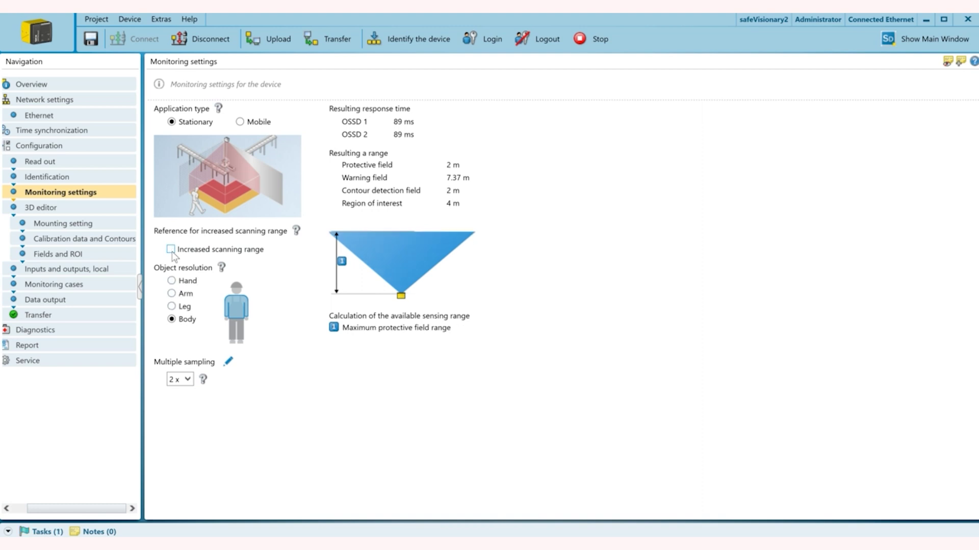
click(172, 281)
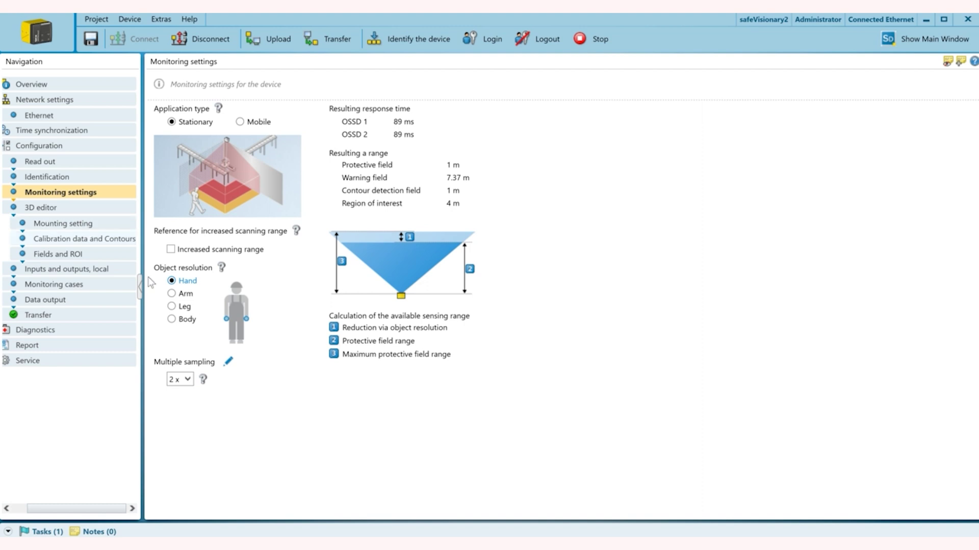
click(188, 380)
click(188, 380)
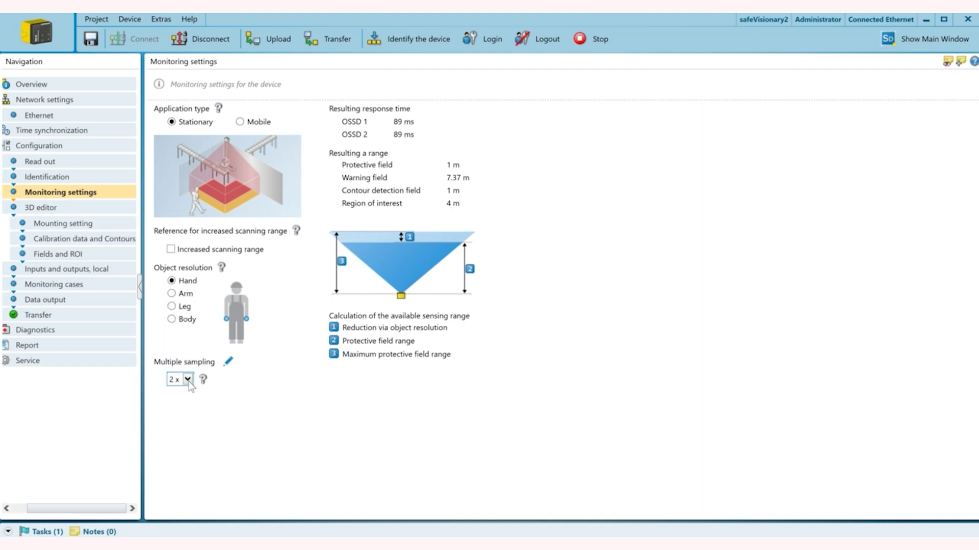
Step: Show the mounting setting beside the camera intensity image, then view calibration data and contours
click(64, 222)
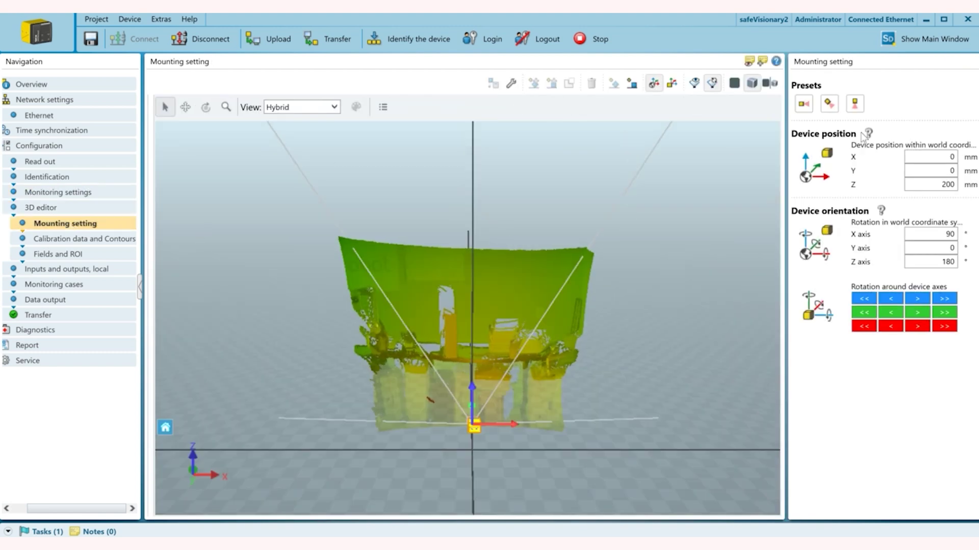
click(769, 83)
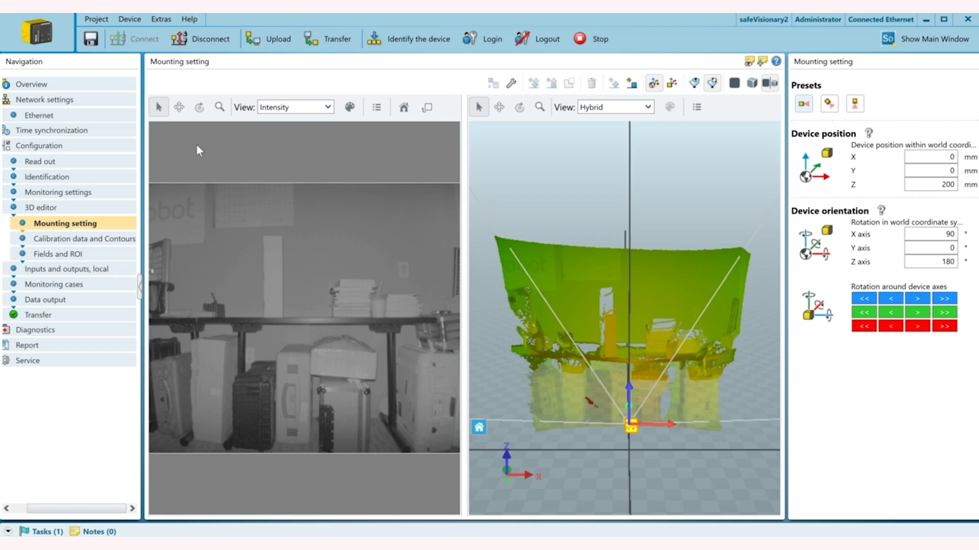
click(63, 245)
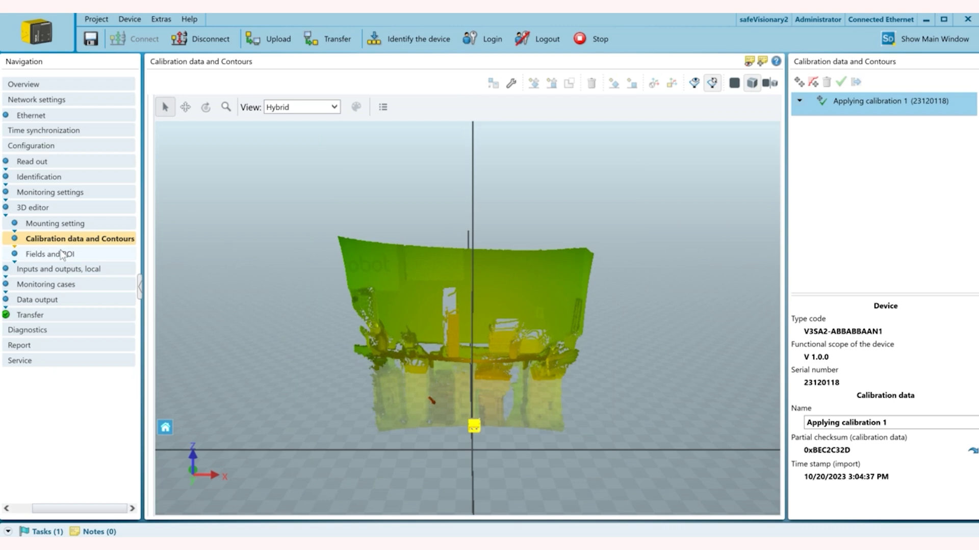
Step: Add a protective field to Field set 1 in Fields and ROI and switch to 3D-only view
click(61, 255)
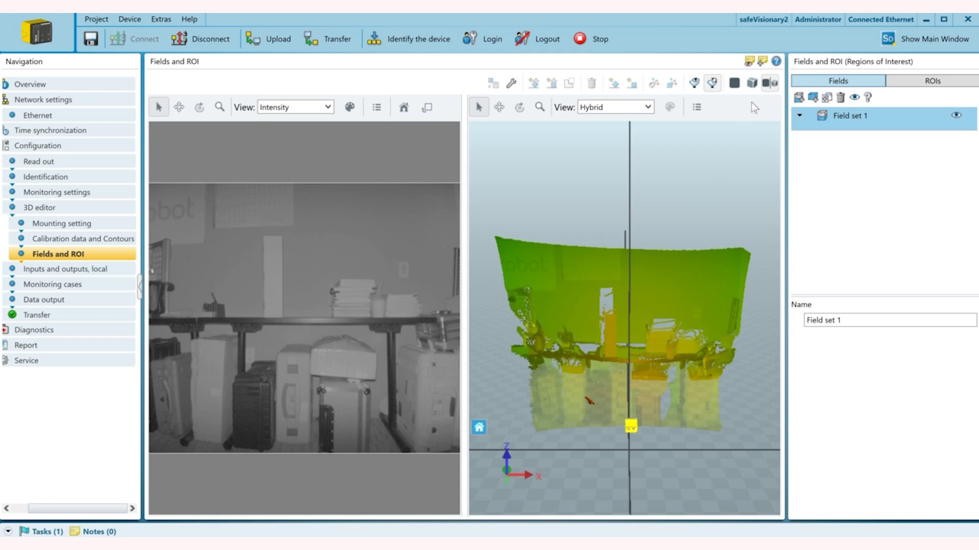
click(846, 120)
click(813, 98)
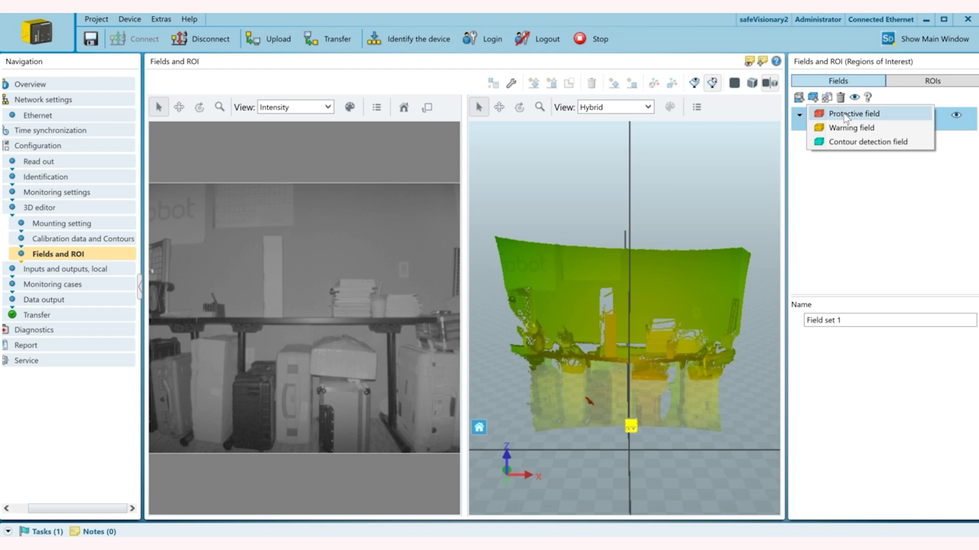
click(845, 113)
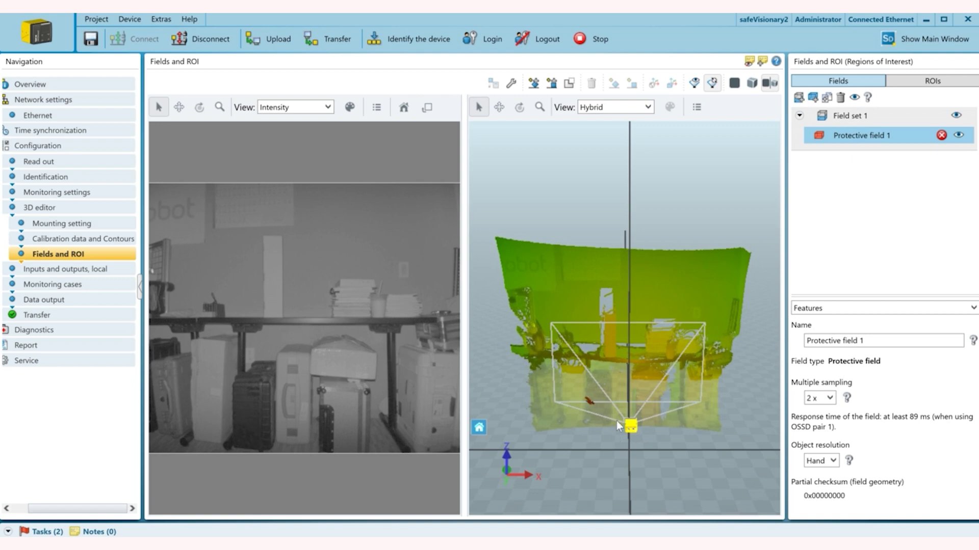
click(753, 83)
Step: Orbit the 3D scene, then place a camera-aligned Cuboid 1 into Protective field 1
scroll(439, 360, up, 5)
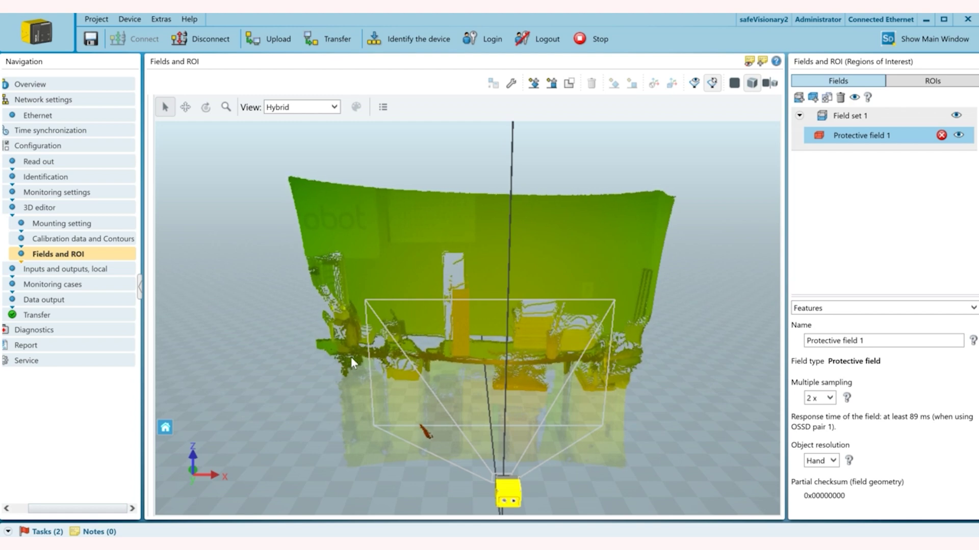
middle_drag(369, 357, 415, 306)
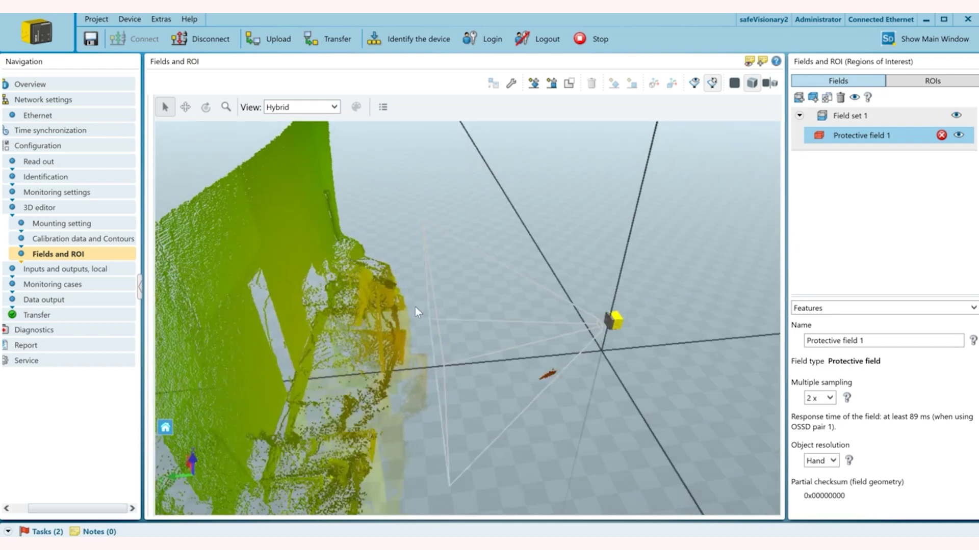
middle_drag(431, 396, 466, 392)
middle_drag(360, 397, 624, 442)
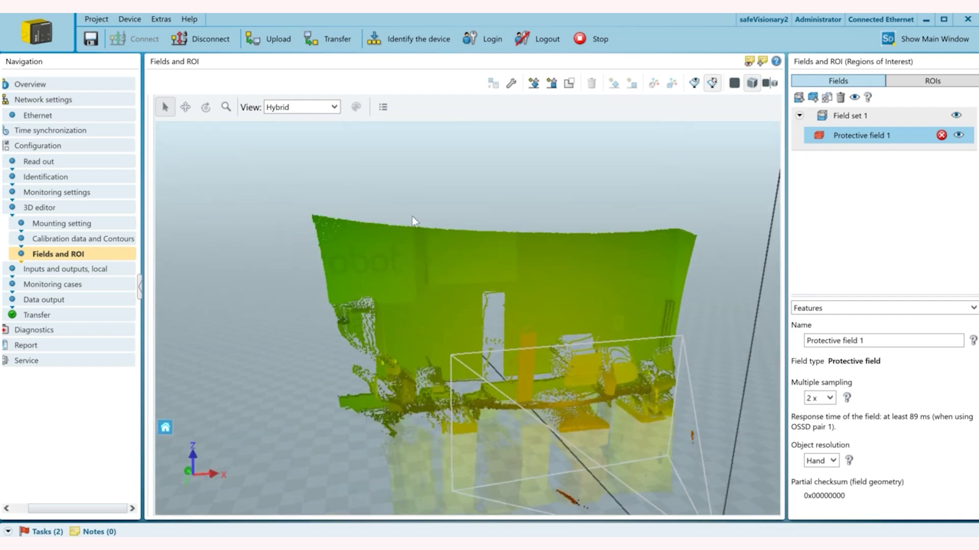
click(533, 83)
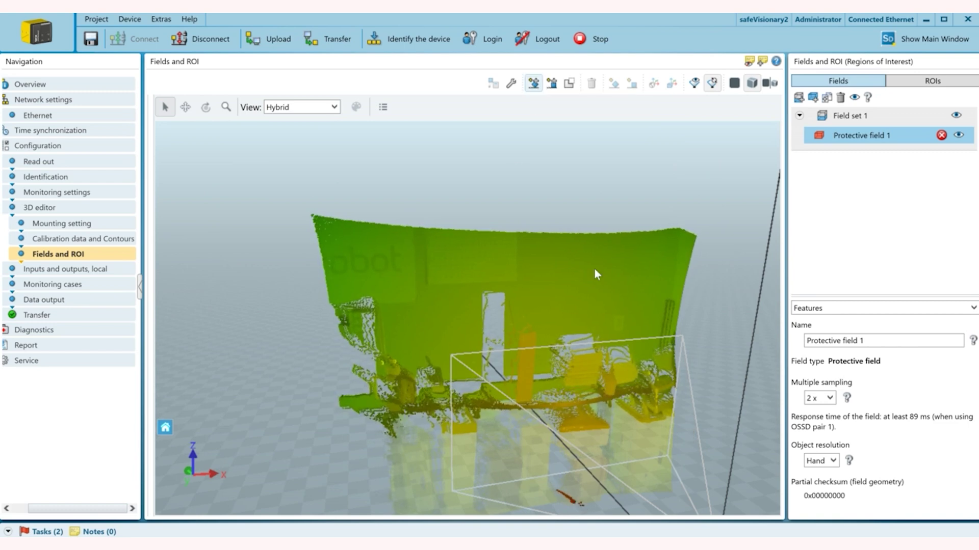
click(564, 411)
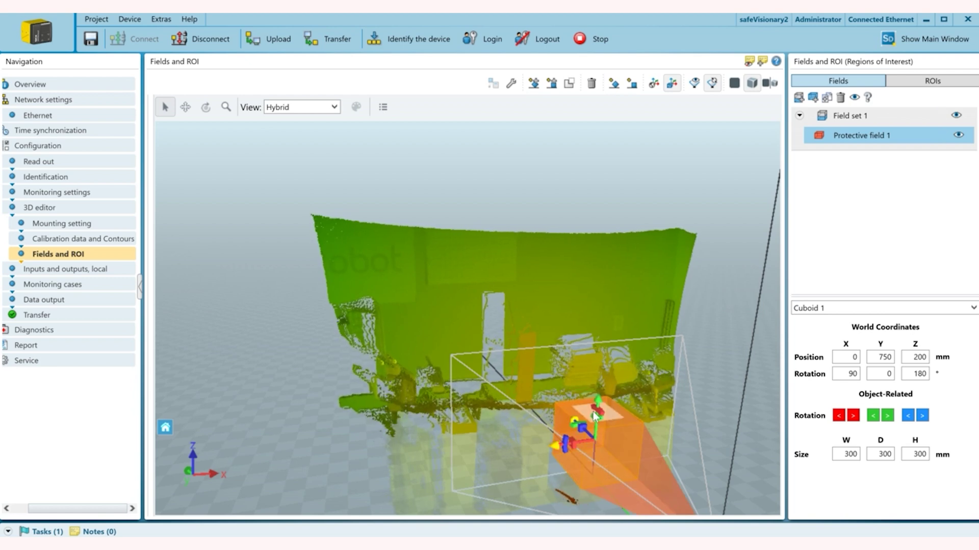
Step: Drag the 300 mm cuboid toward the sensor to X 110, Y 806 mm until the field warning clears
drag(595, 417, 568, 388)
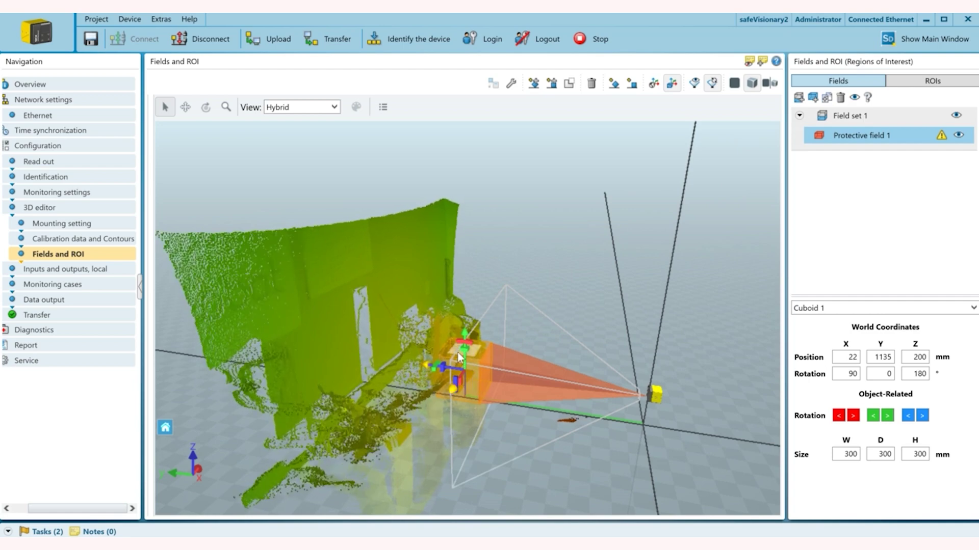
drag(461, 357, 480, 360)
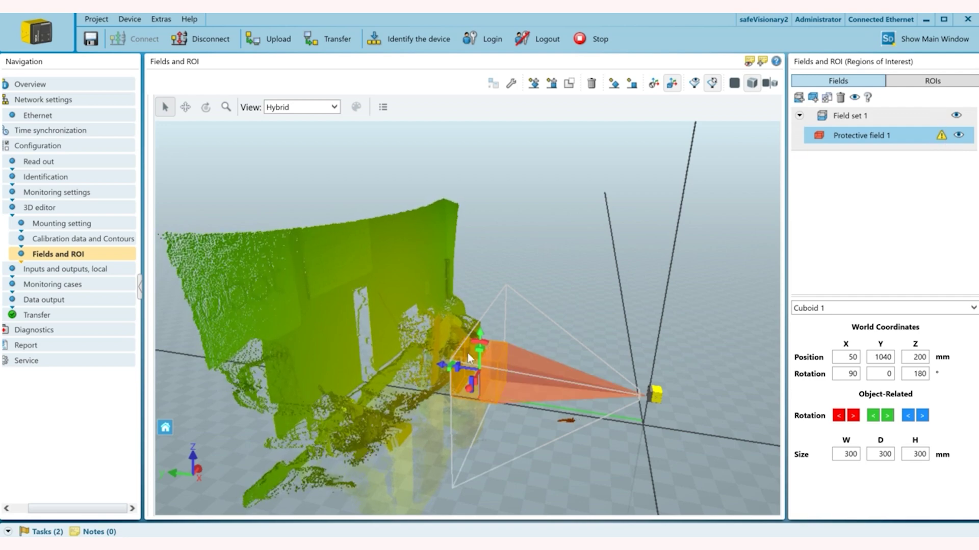
drag(479, 358, 494, 363)
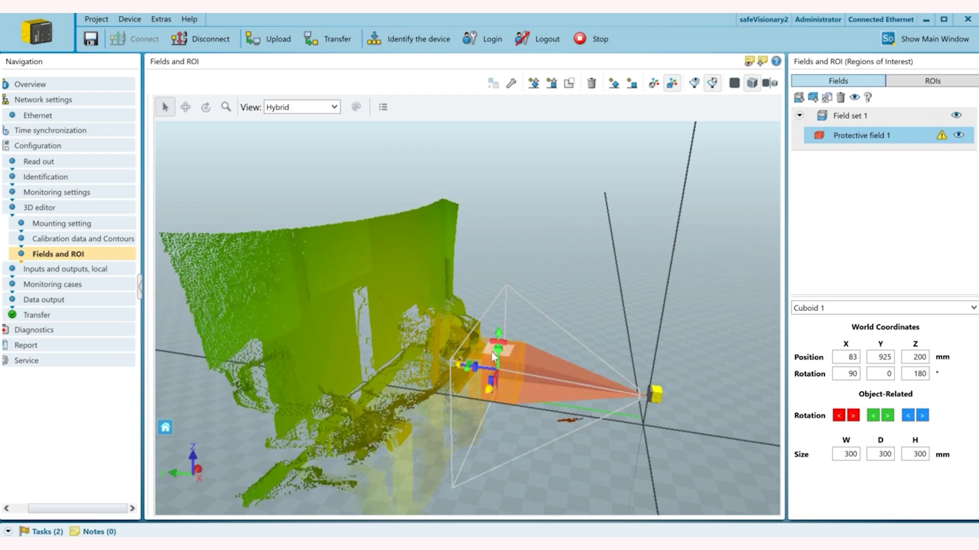
drag(488, 357, 497, 360)
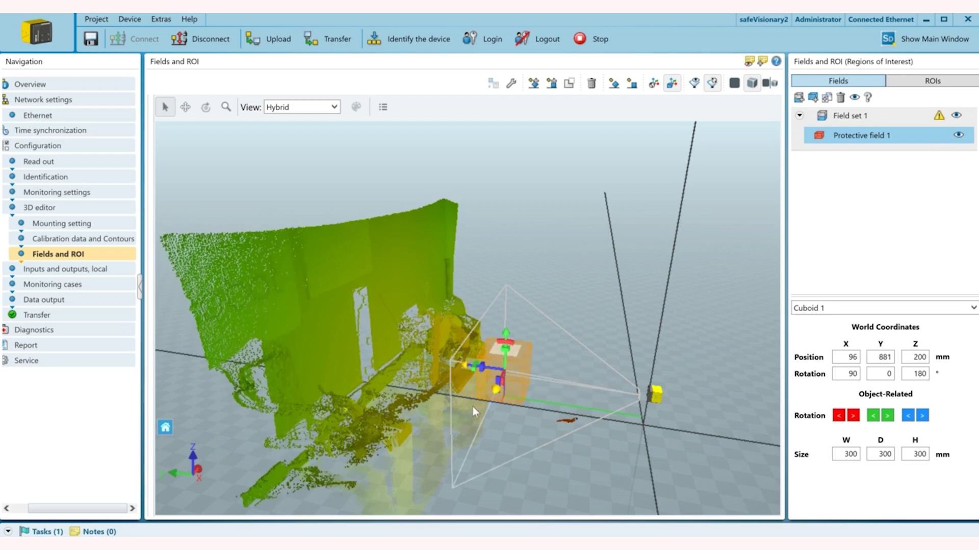
scroll(470, 408, up, 3)
scroll(470, 407, up, 5)
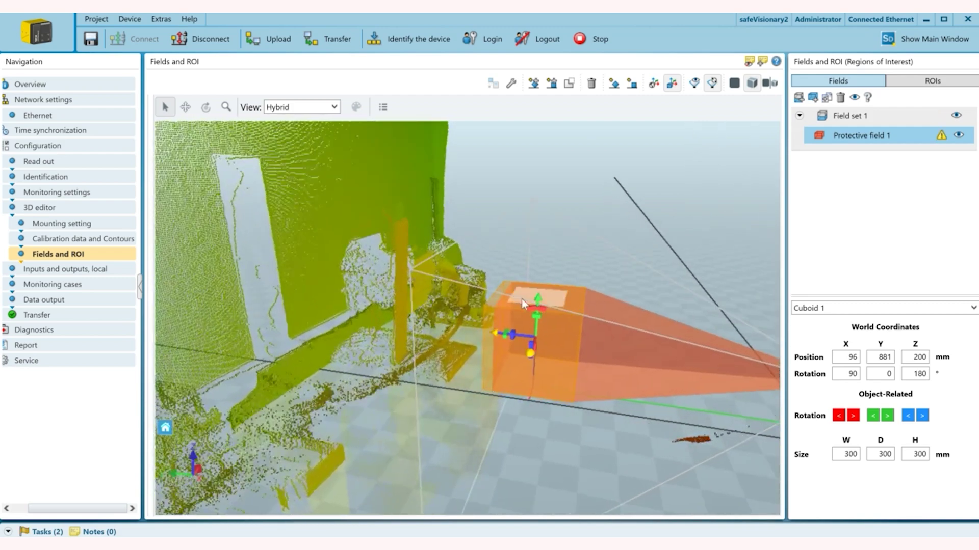
drag(521, 299, 545, 300)
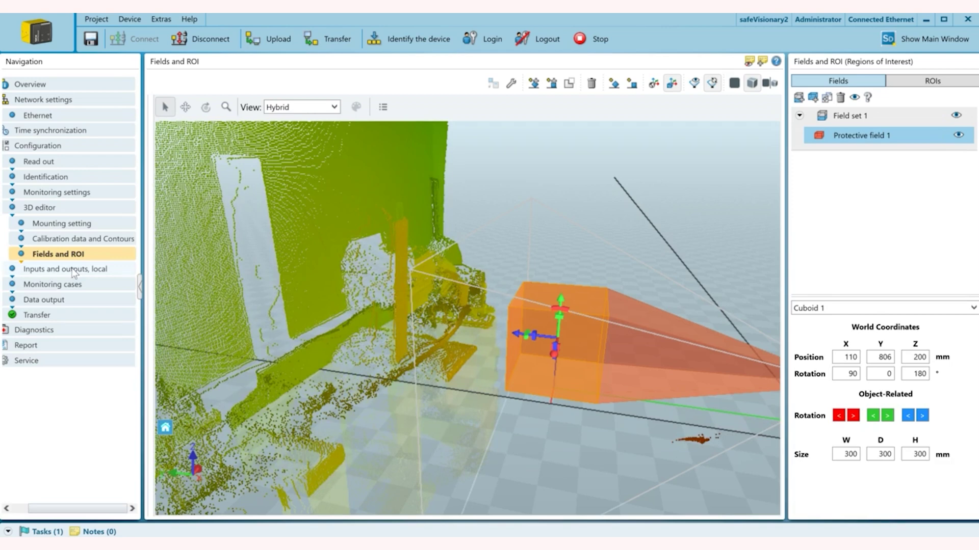
click(74, 270)
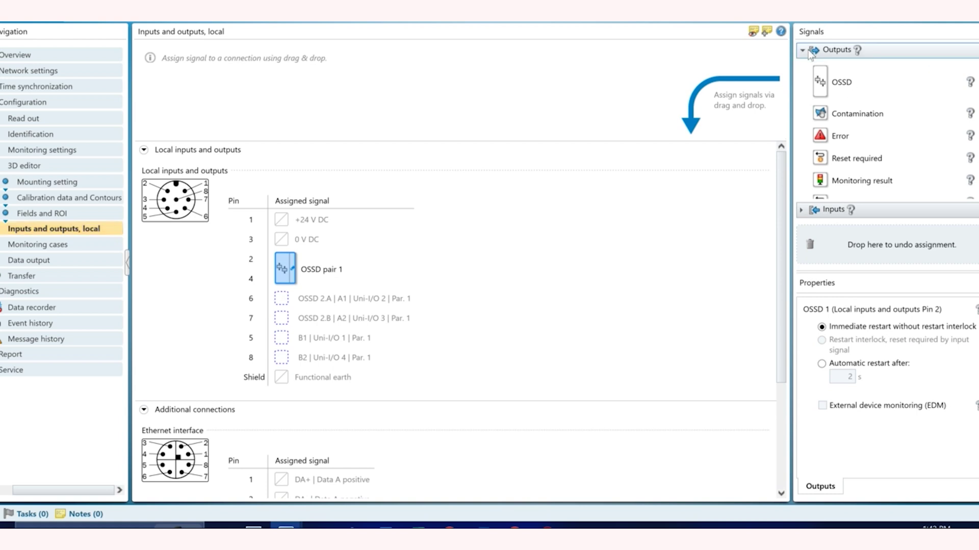
Step: List the input signals beside the OSSD pair 1 pin assignments, then go to Monitoring cases
click(800, 210)
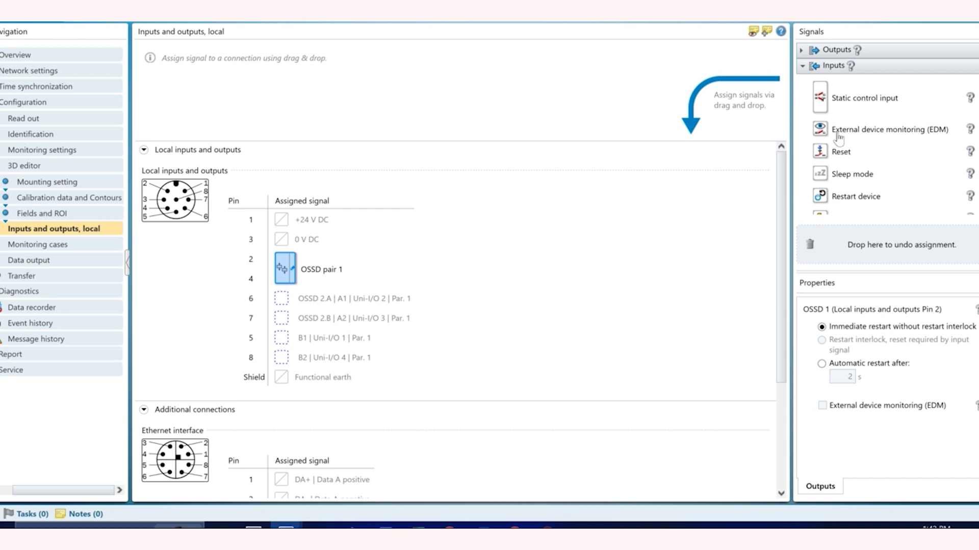
click(61, 246)
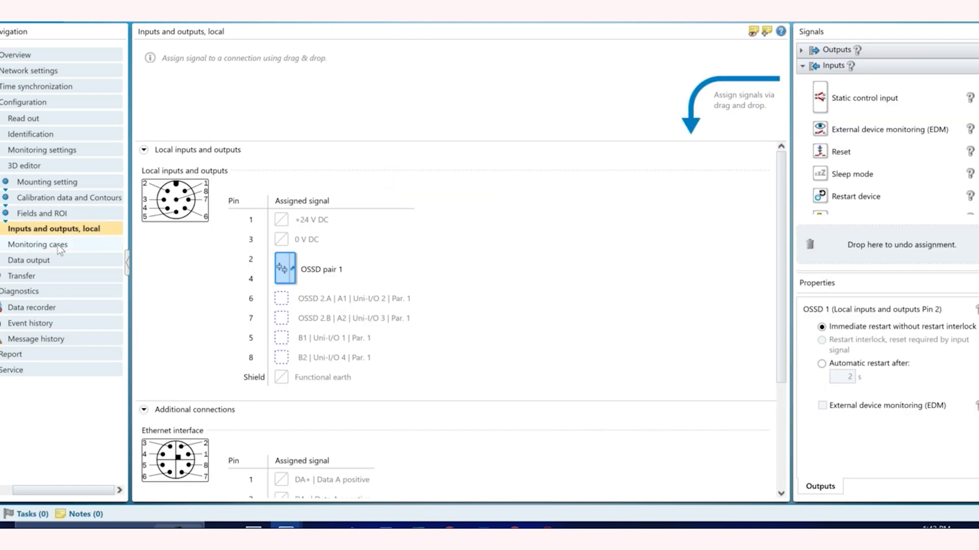
click(61, 246)
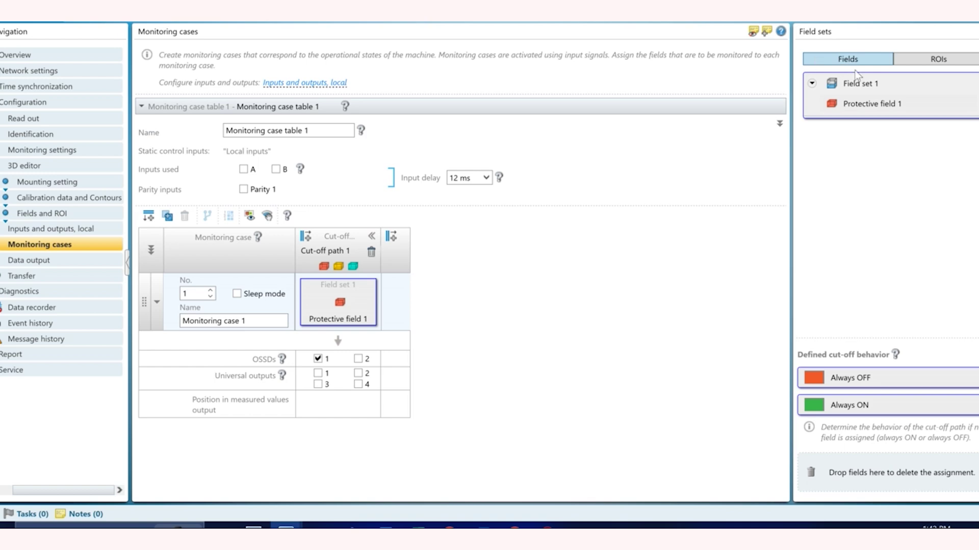
Step: Drag Field set 1 onto Monitoring case 1's cut-off path and confirm overwriting the assignment
drag(860, 87, 339, 305)
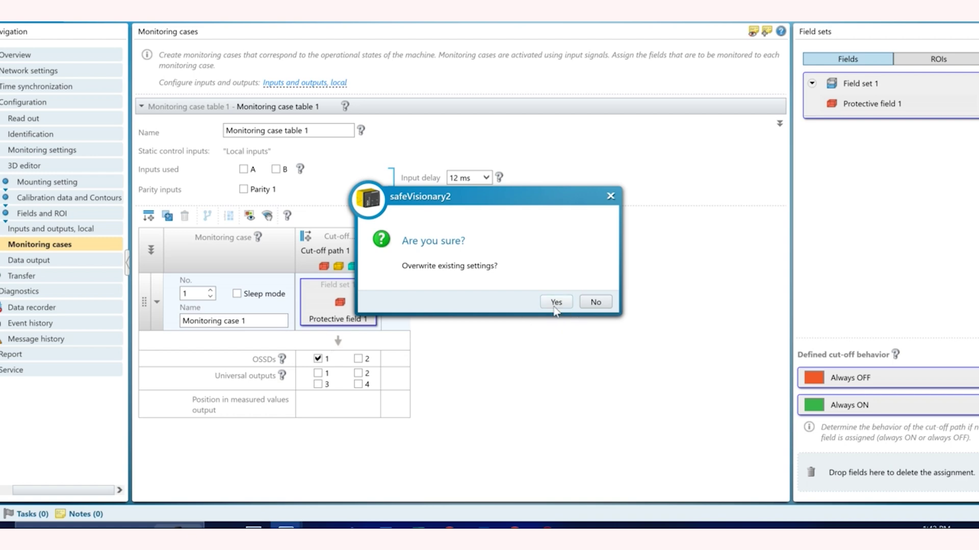
click(555, 302)
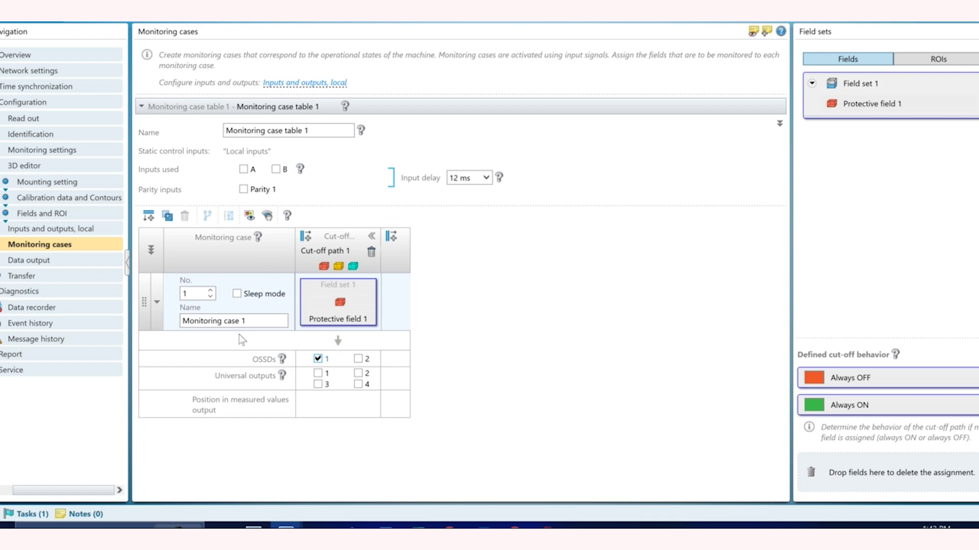
click(68, 270)
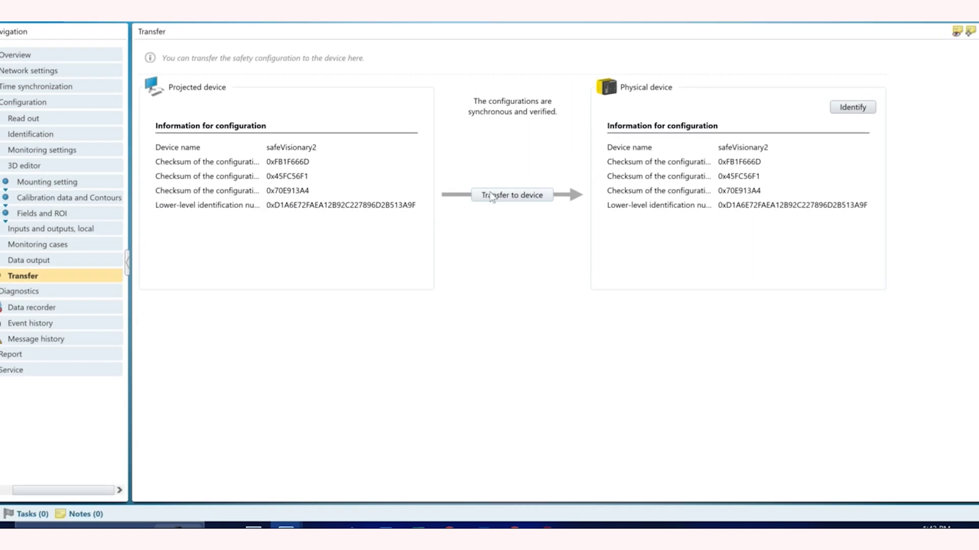
Step: Transfer the configuration to the safeVisionary2 despite matching checksums and verify the report
click(515, 196)
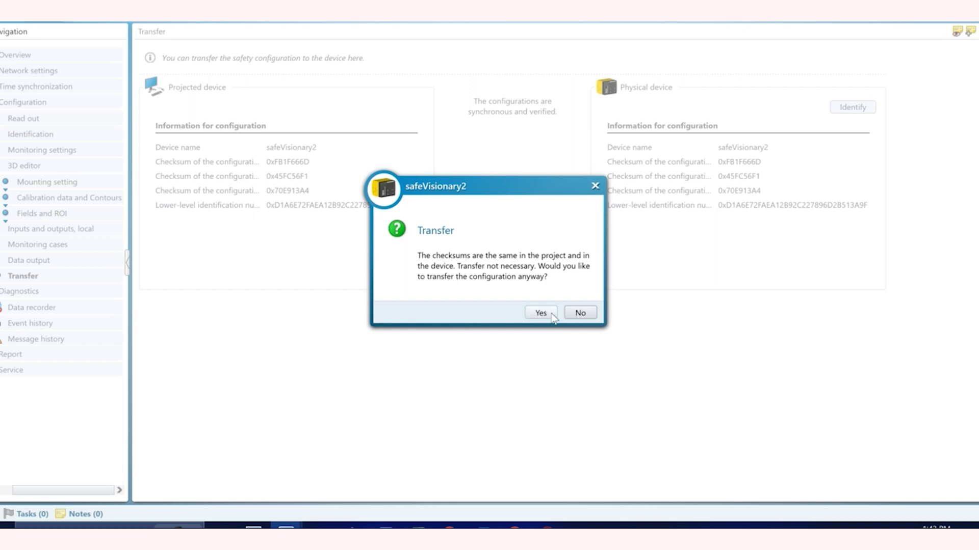
click(541, 313)
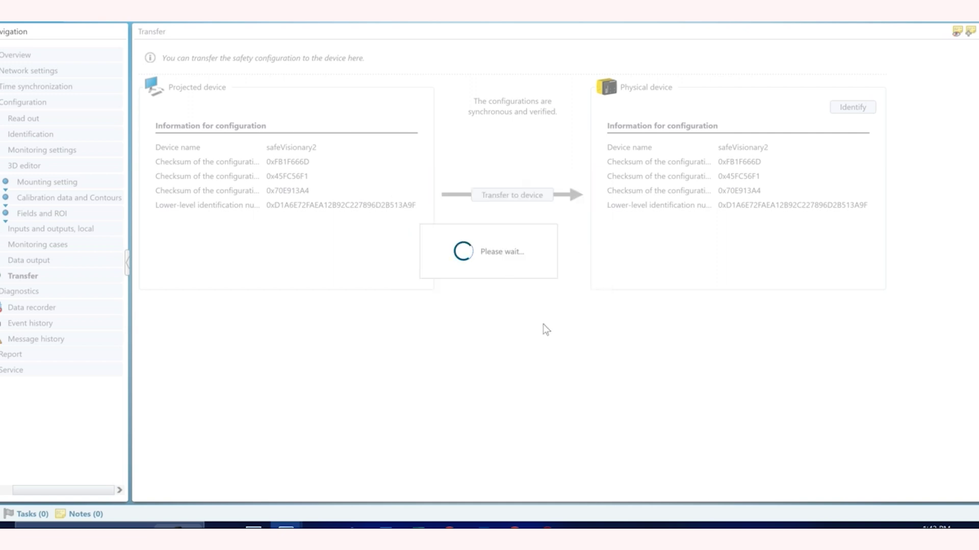
click(559, 334)
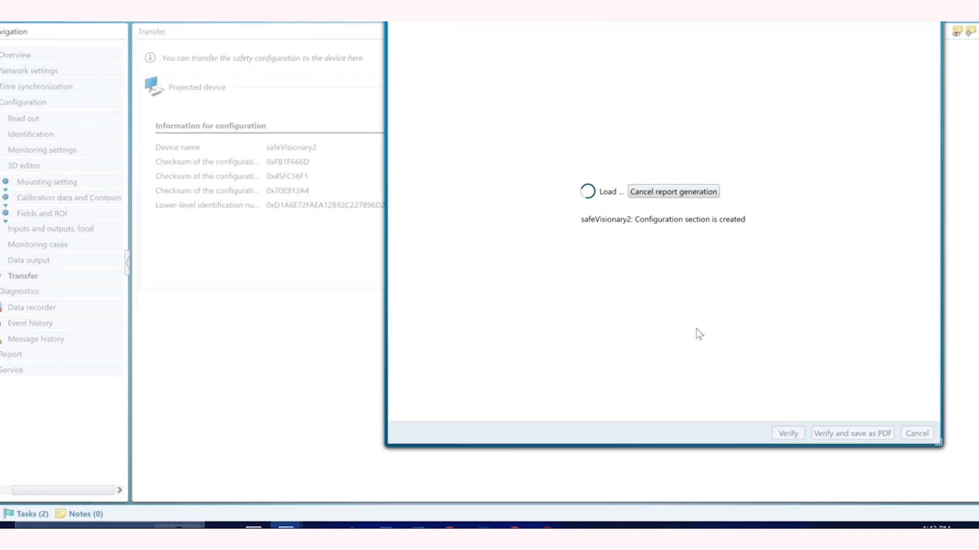
click(785, 434)
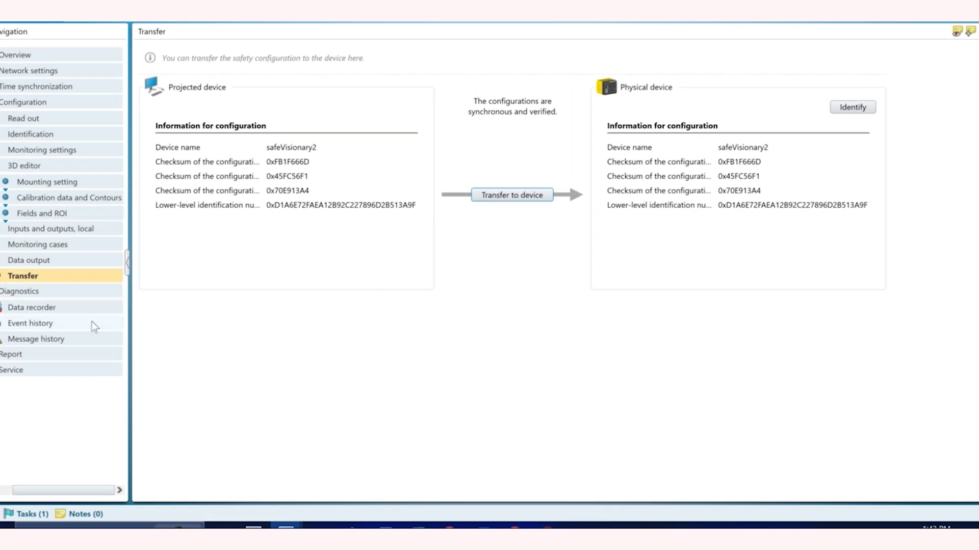
Step: Open the Data recorder, switch to 3D-only, and zoom and orbit the Hybrid point cloud
click(49, 295)
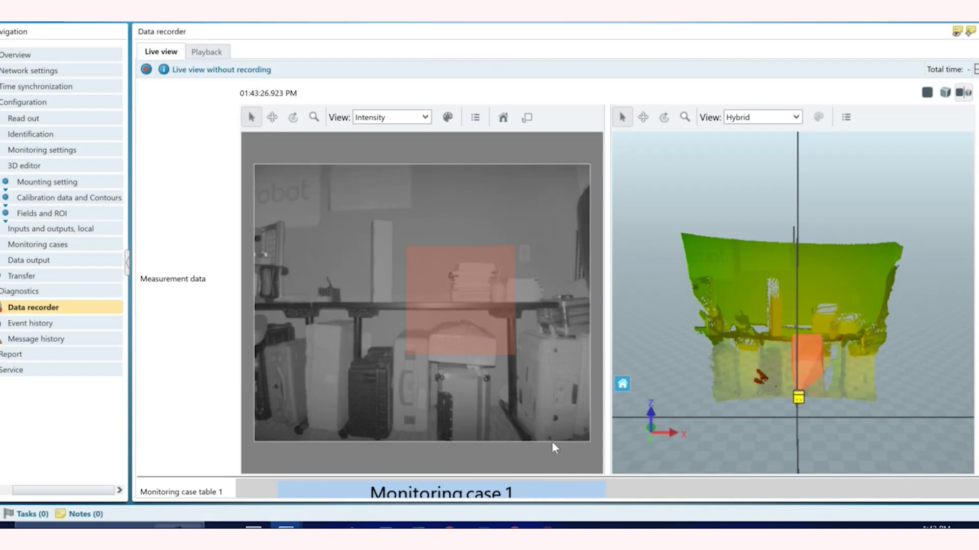
scroll(551, 441, down, 1)
scroll(553, 447, down, 3)
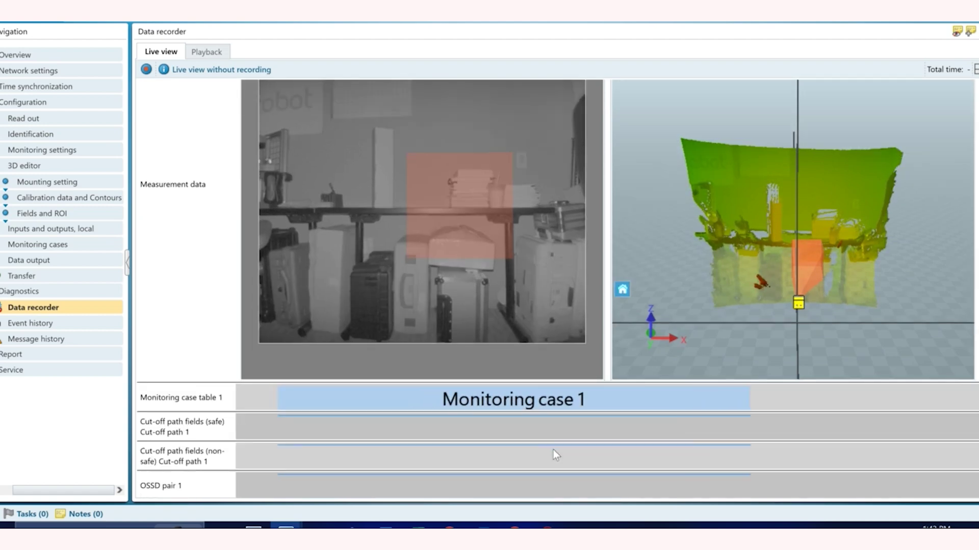
scroll(553, 450, up, 3)
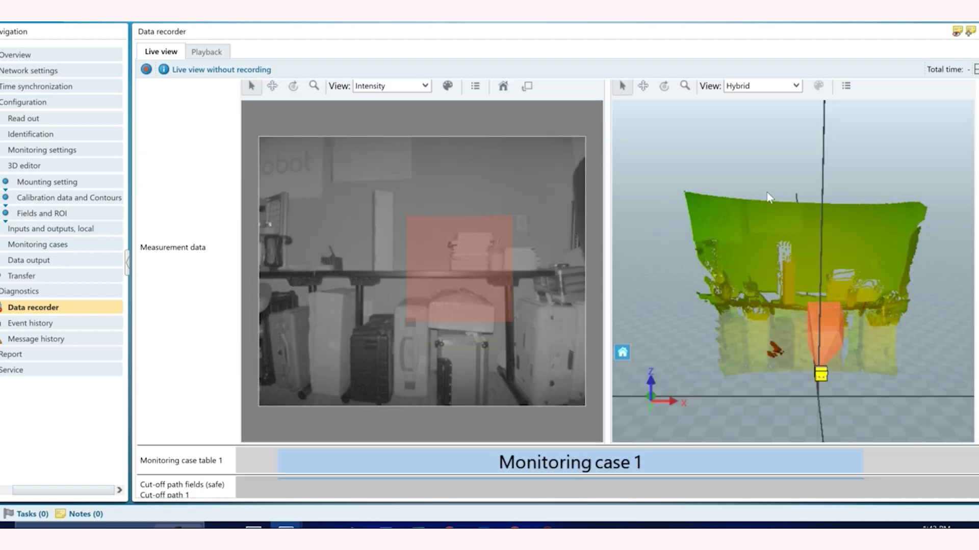
scroll(889, 121, up, 1)
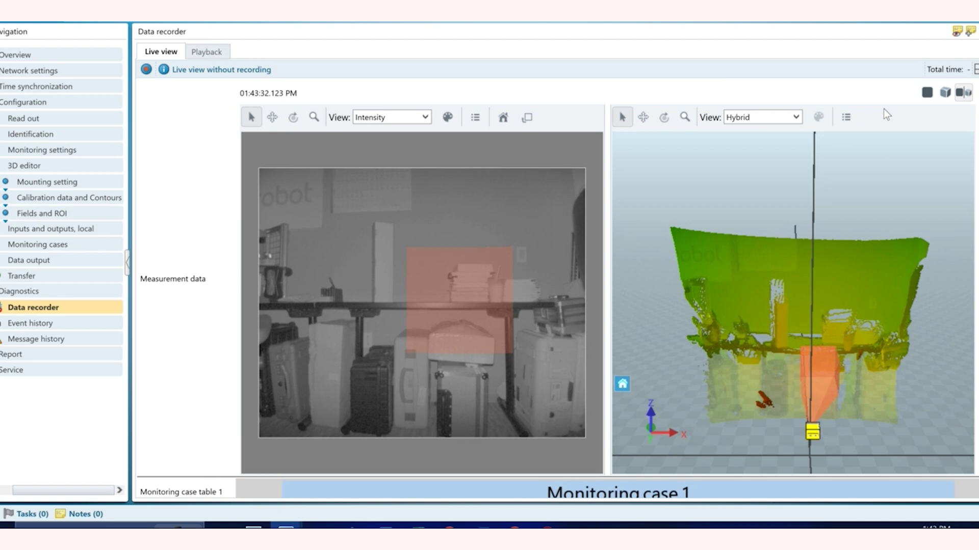
click(946, 93)
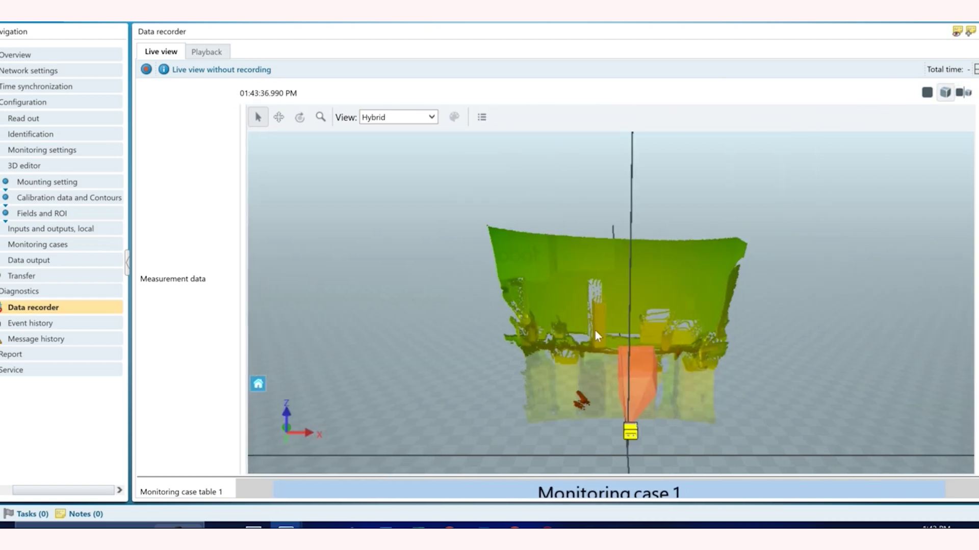
scroll(607, 396, up, 2)
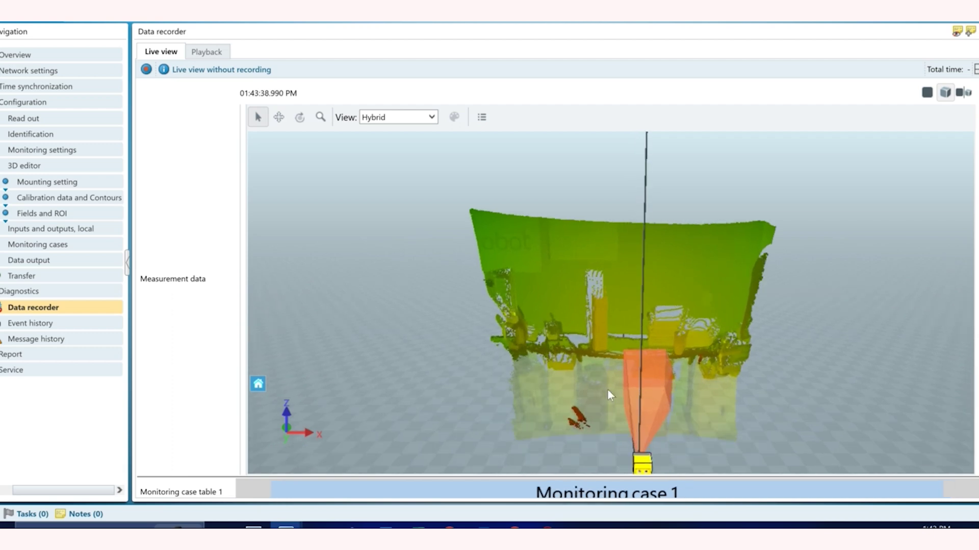
drag(607, 389, 637, 427)
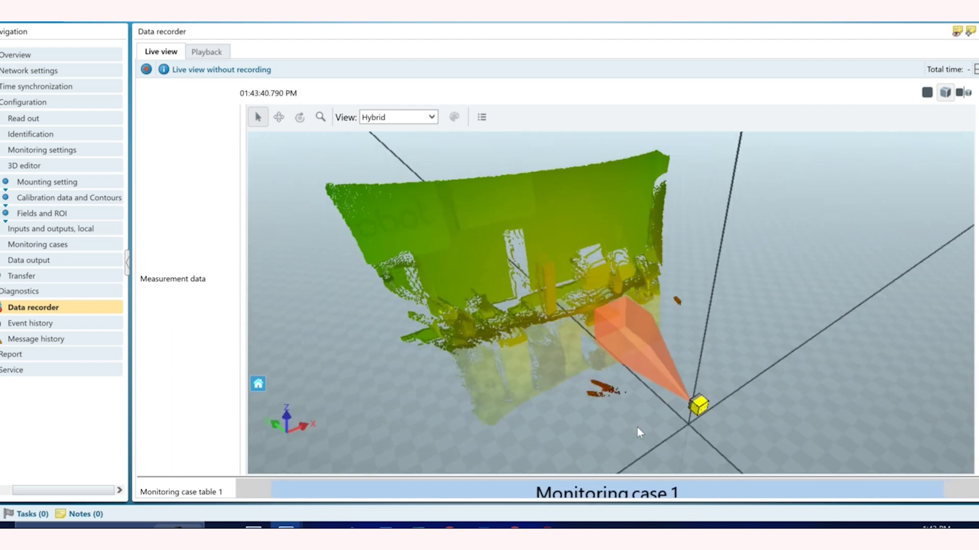
scroll(626, 475, down, 3)
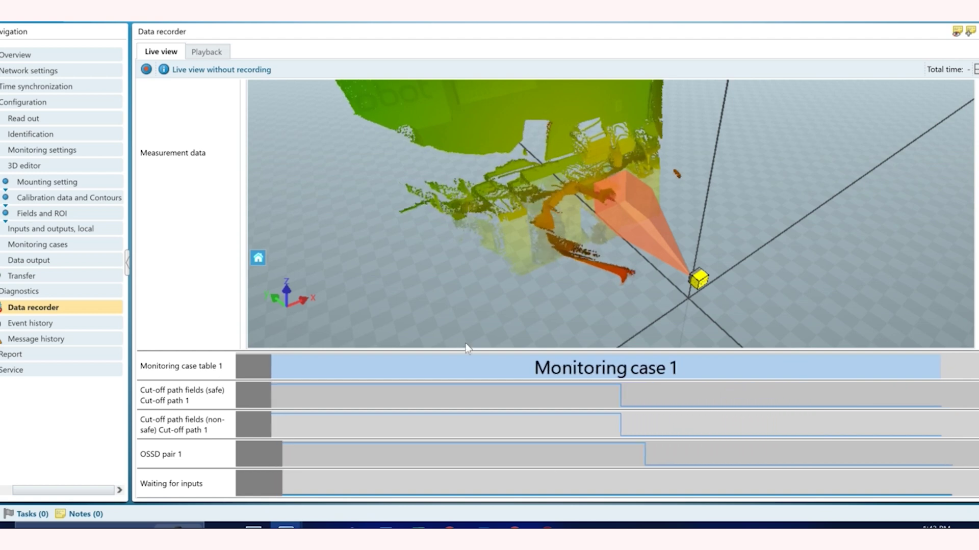
mouse_move(590, 229)
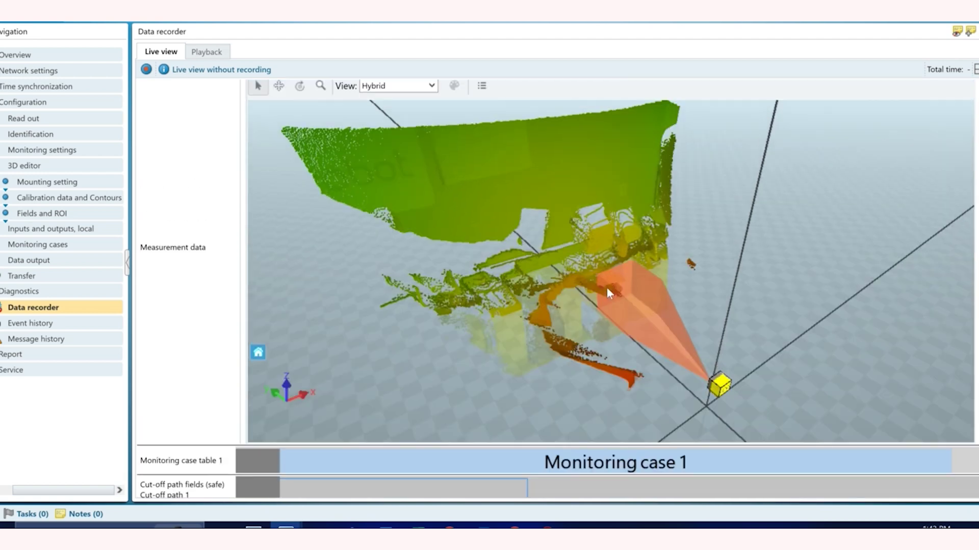
scroll(614, 336, up, 3)
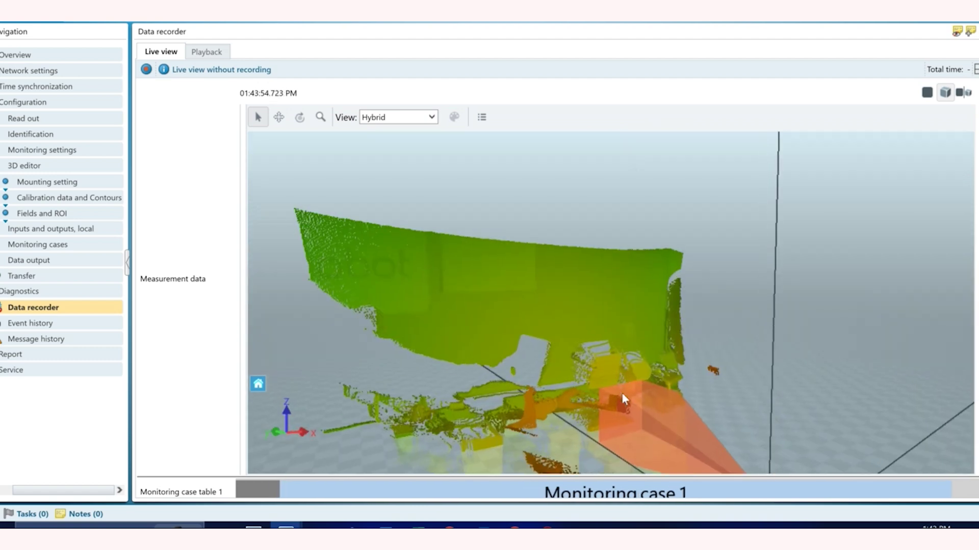
scroll(610, 415, up, 3)
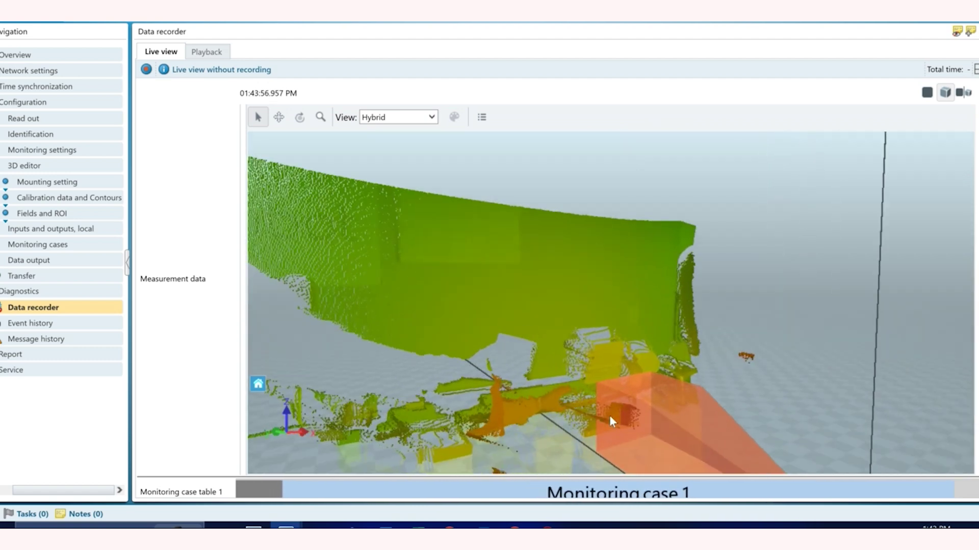
mouse_move(614, 456)
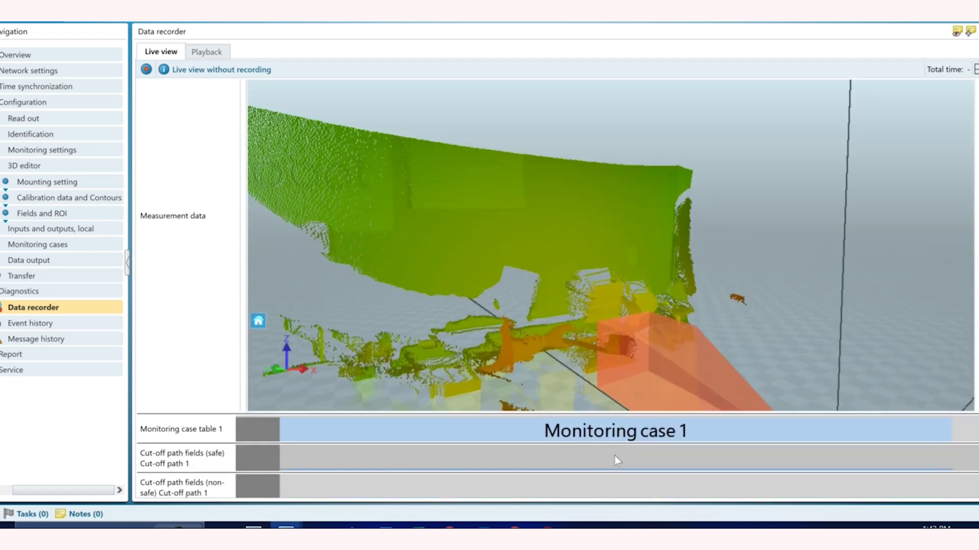
scroll(615, 457, down, 3)
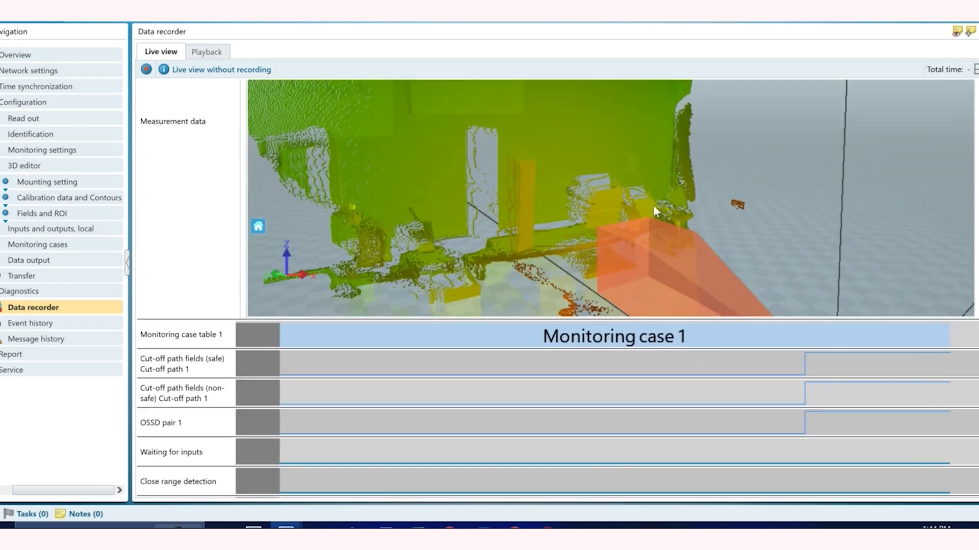
scroll(696, 255, down, 2)
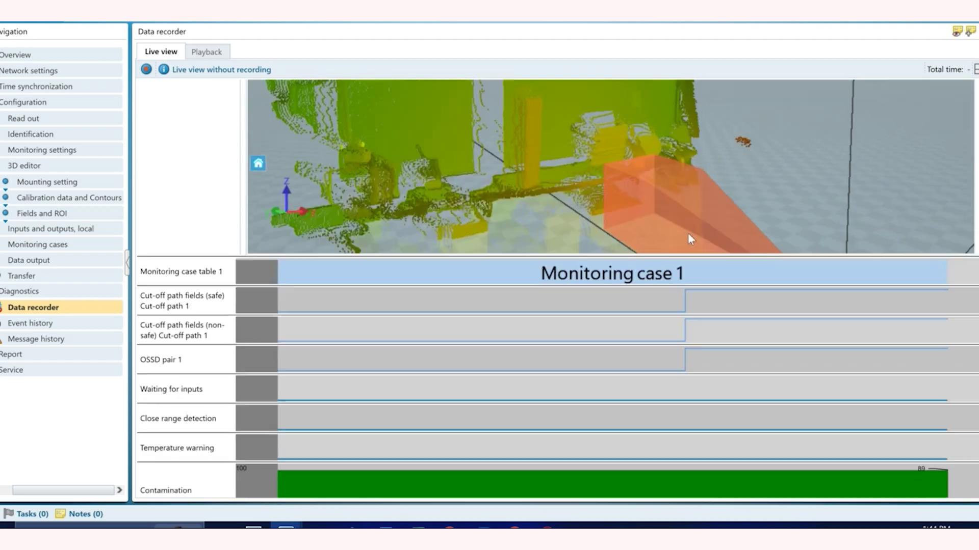
scroll(761, 222, up, 4)
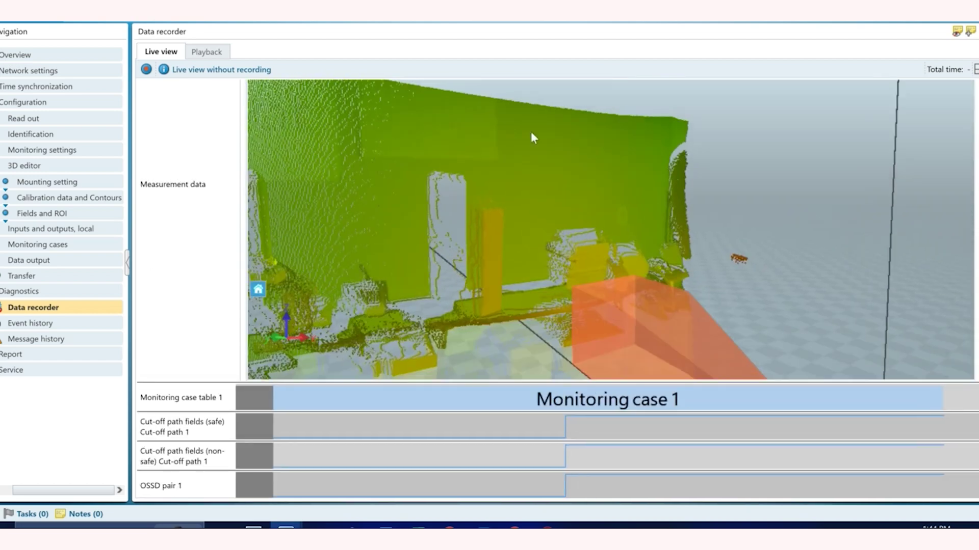